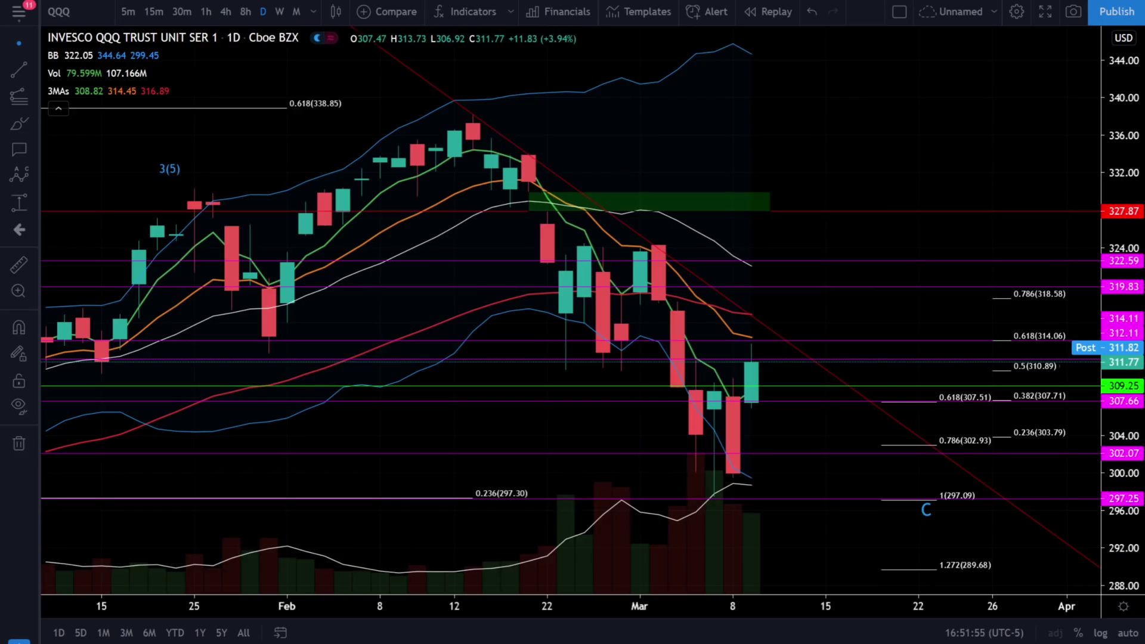
Draw the (0)-(A)-(B)-(C) correction from the 02/16 high through the late-February low and early-March high to the 03/05 low.
{"action": "key", "text": "ctrl"}
{"action": "left_click", "coordinate": [474, 114]}
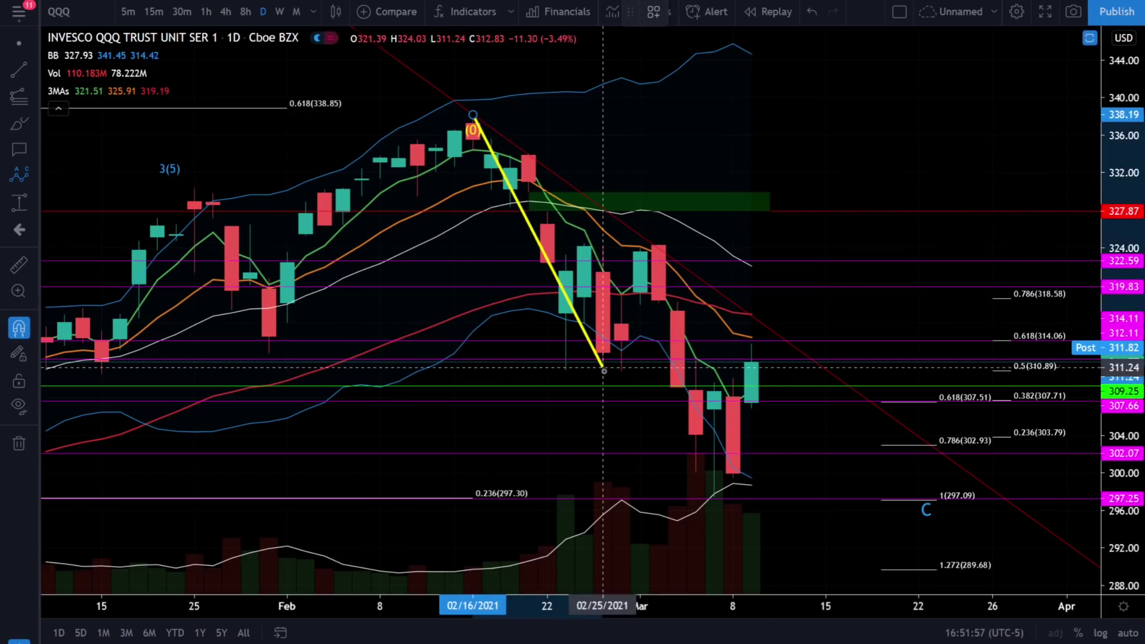
{"action": "left_click", "coordinate": [603, 367]}
{"action": "left_click", "coordinate": [640, 246]}
{"action": "left_click", "coordinate": [713, 497]}
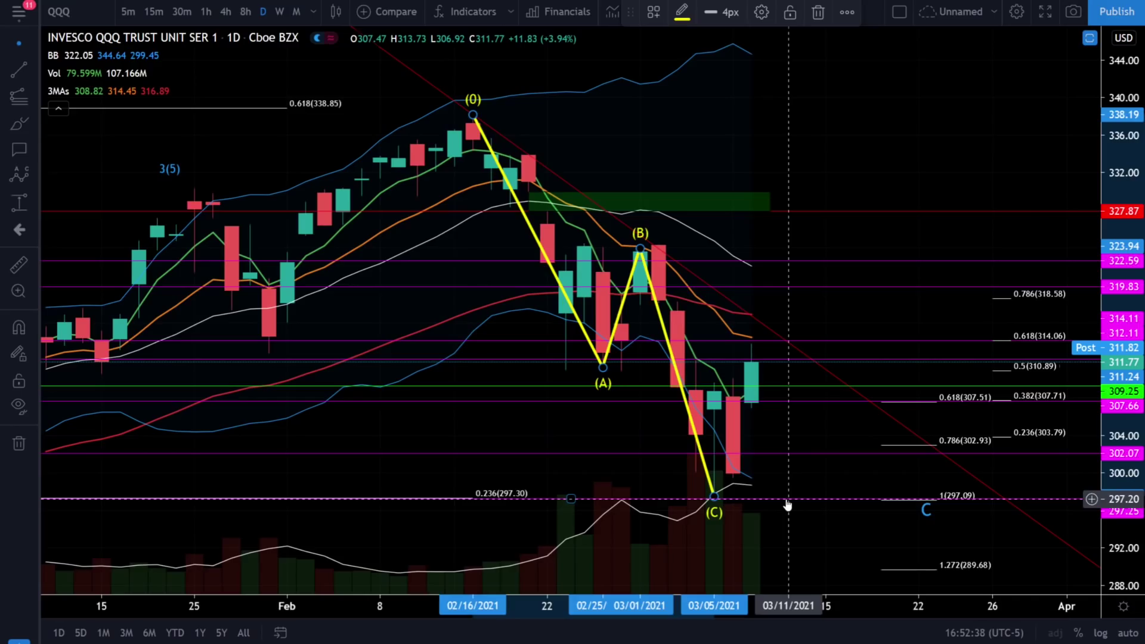
Delete the daily-chart Elliott correction wave.
{"action": "key", "text": "Delete"}
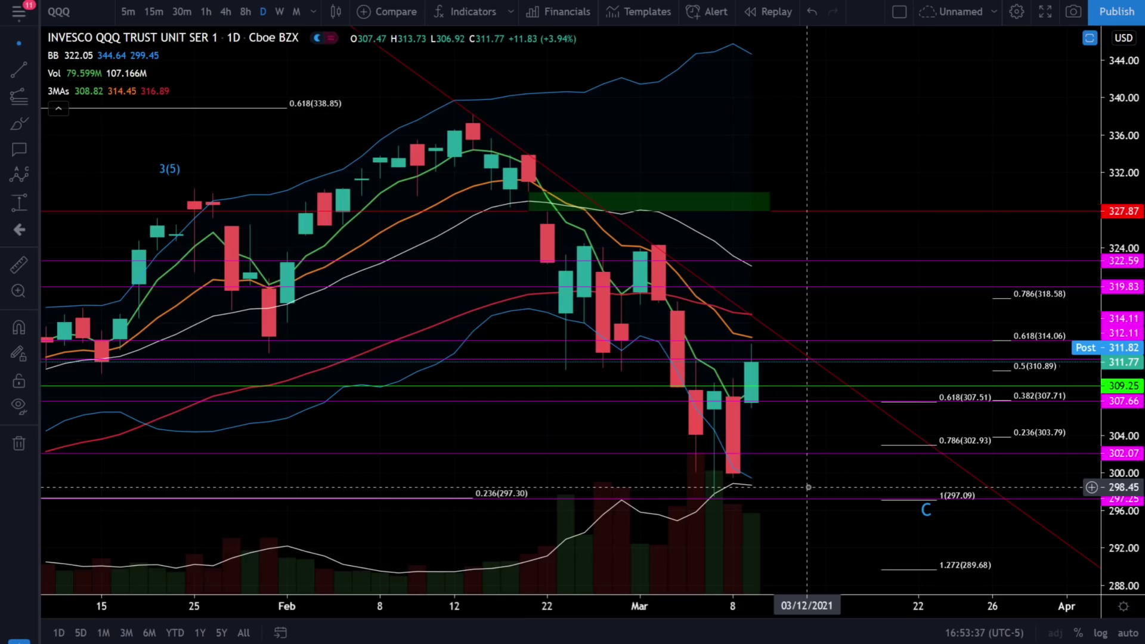
Switch the QQQ chart to the 1-hour interval by typing 1h.
{"action": "key", "text": "1"}
{"action": "key", "text": "h"}
{"action": "key", "text": "Return"}
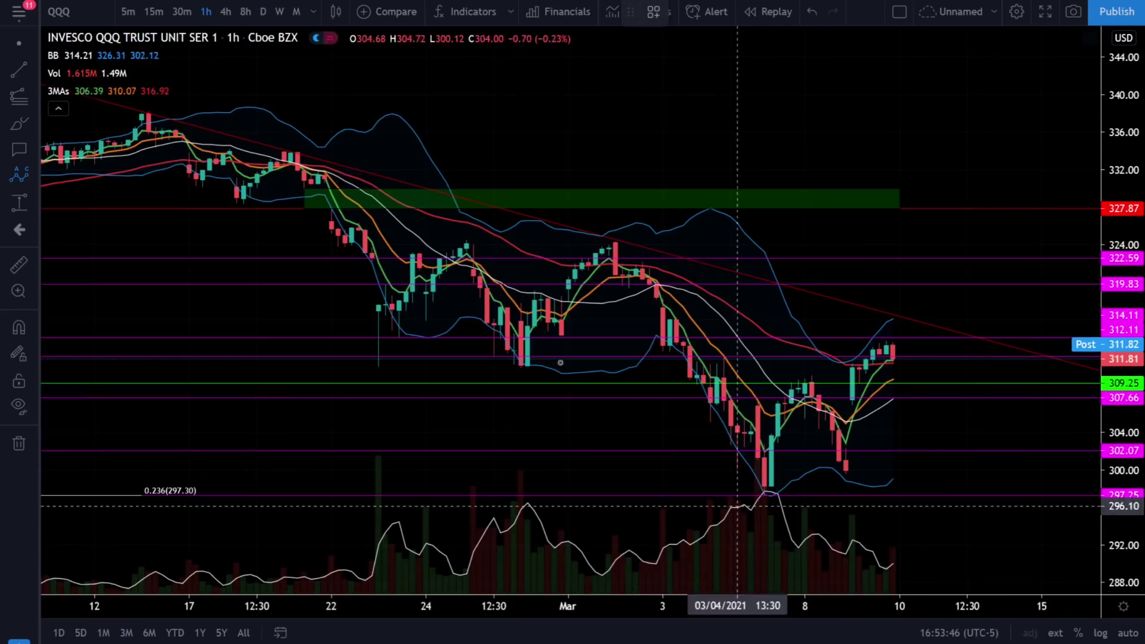
Label the decline from the mid-February high via the 02/26 low and 03/02 high to the 03/05 low.
{"action": "left_click", "coordinate": [148, 112]}
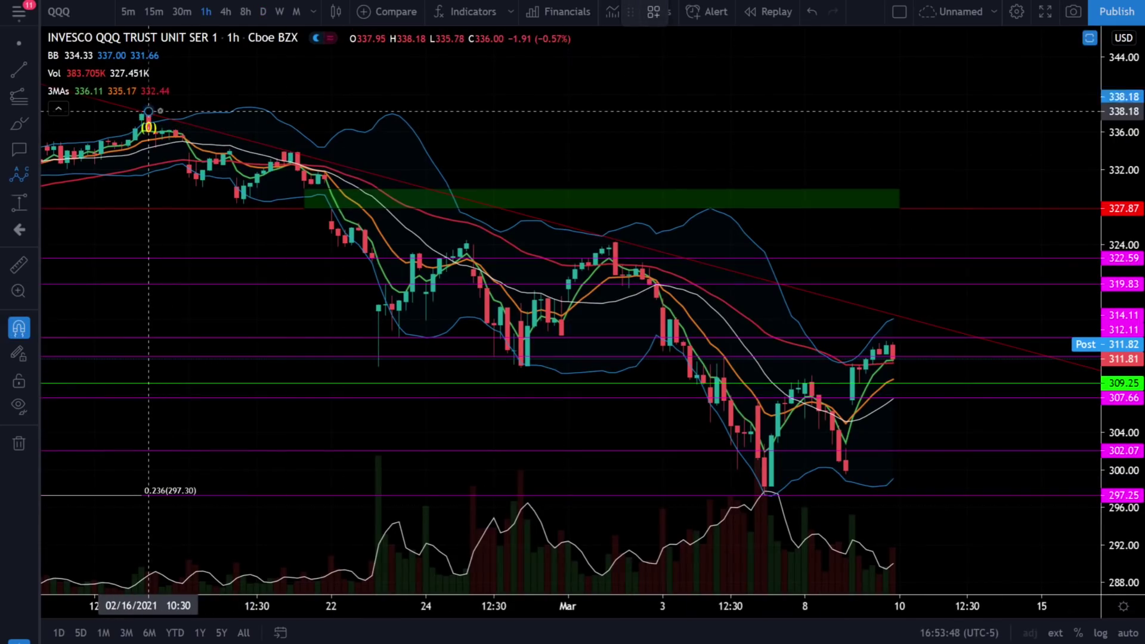
{"action": "left_click", "coordinate": [521, 366]}
{"action": "left_click", "coordinate": [615, 241]}
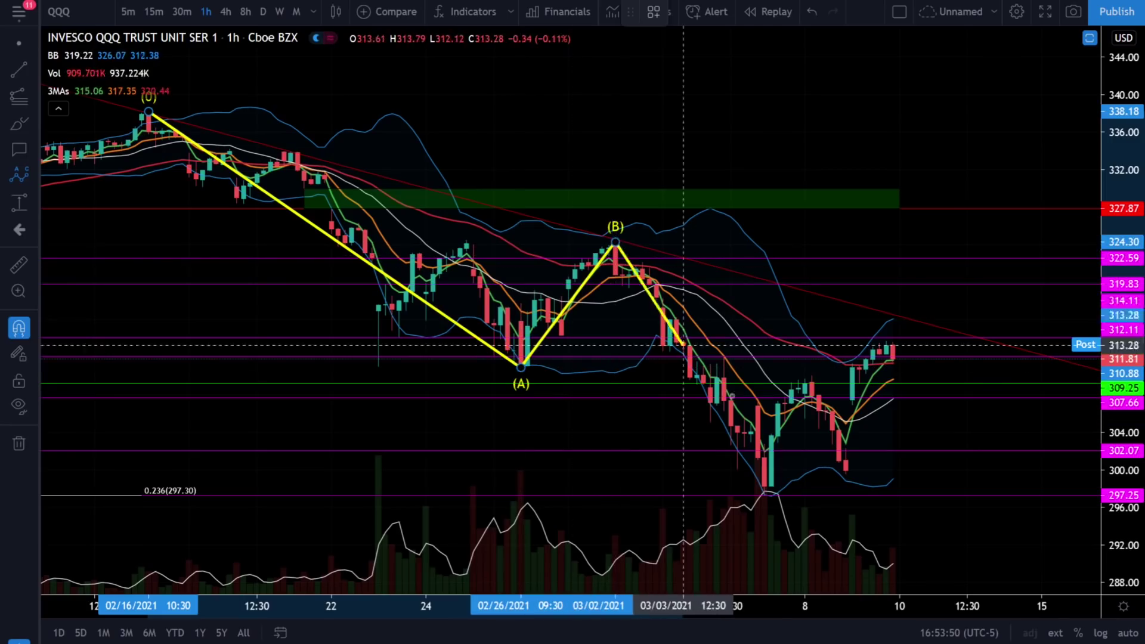
{"action": "left_click", "coordinate": [764, 493]}
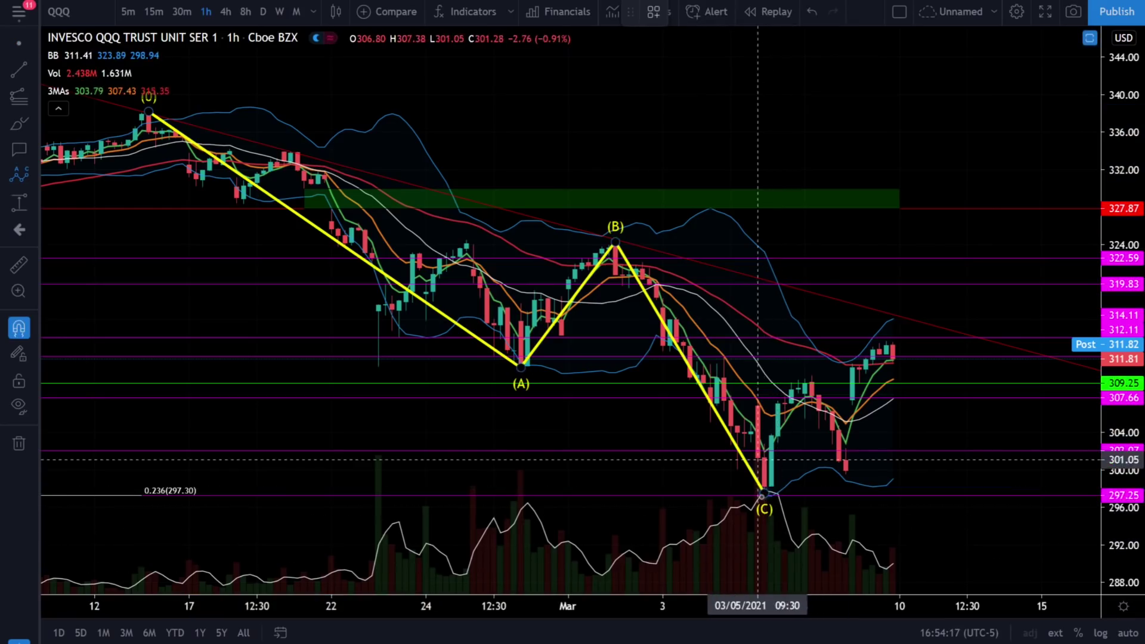
Label the rebound from the 03/05 low via the 03/08 high and 03/09 low to near 315.
{"action": "left_click", "coordinate": [764, 494]}
{"action": "left_click", "coordinate": [811, 377]}
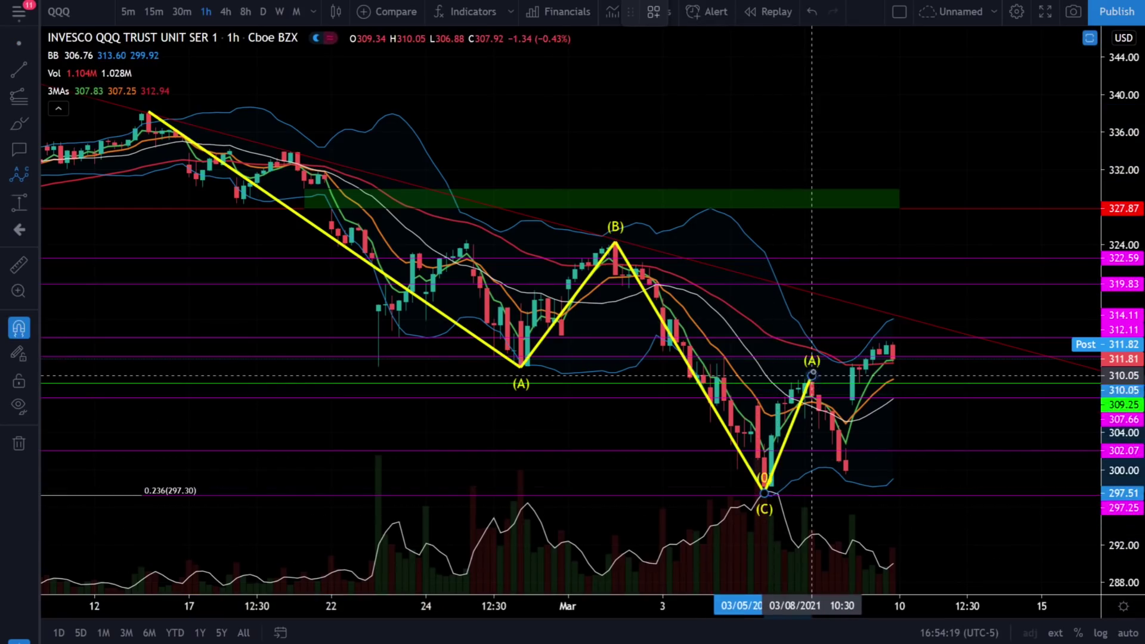
{"action": "left_click", "coordinate": [845, 475]}
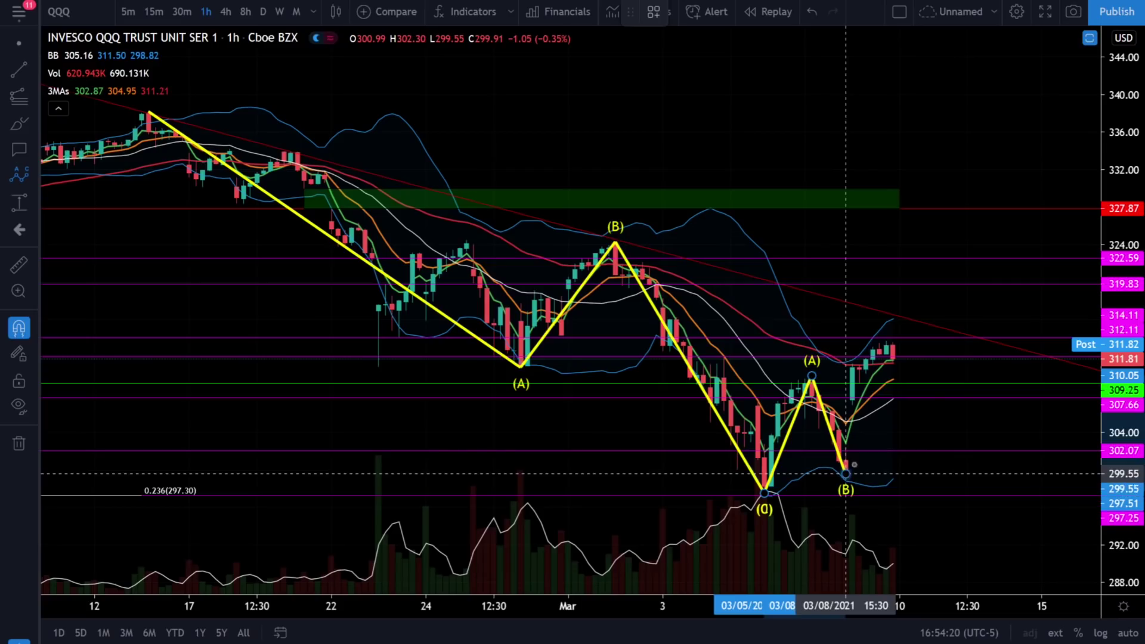
{"action": "left_click", "coordinate": [913, 322]}
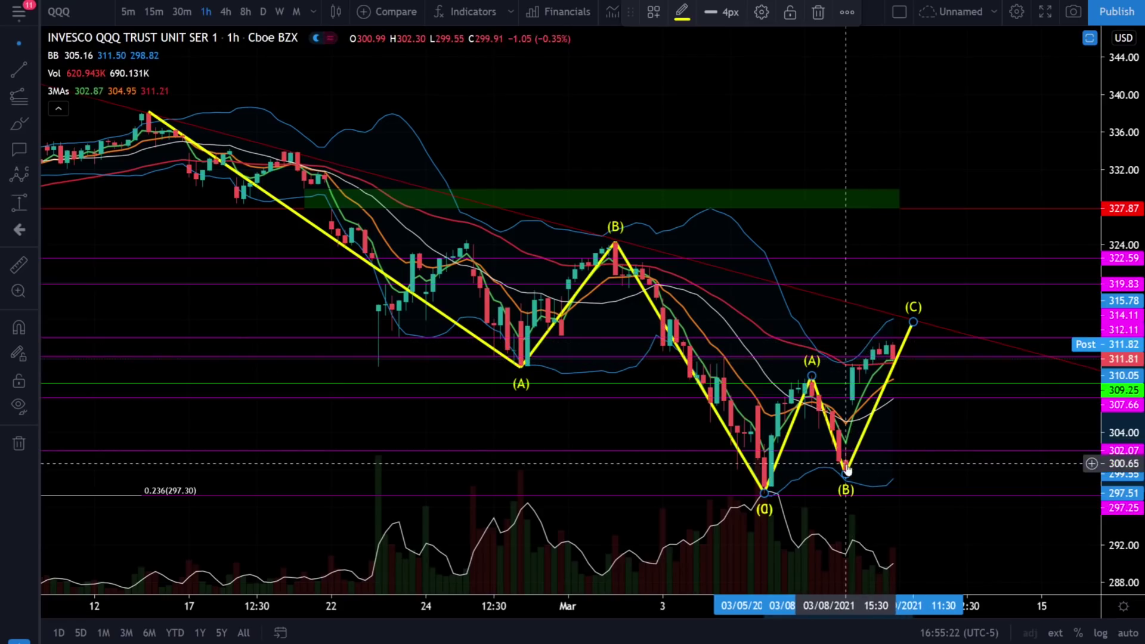
Brush a yellow dip-then-rally path from the (C) point and a horizontal stroke near 319.83.
{"action": "left_click", "coordinate": [972, 446]}
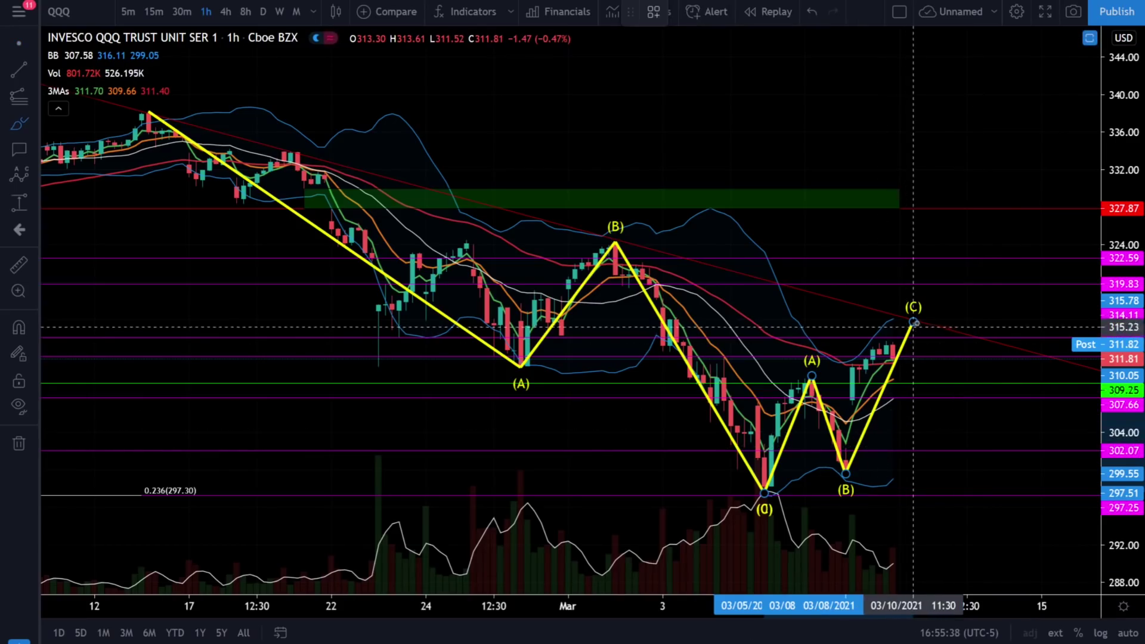
{"action": "mouse_move", "coordinate": [914, 319]}
{"action": "left_mouse_down"}
{"action": "mouse_move", "coordinate": [927, 294]}
{"action": "mouse_move", "coordinate": [954, 307]}
{"action": "mouse_move", "coordinate": [961, 330]}
{"action": "mouse_move", "coordinate": [981, 325]}
{"action": "mouse_move", "coordinate": [1010, 232]}
{"action": "mouse_move", "coordinate": [1021, 261]}
{"action": "left_mouse_up"}
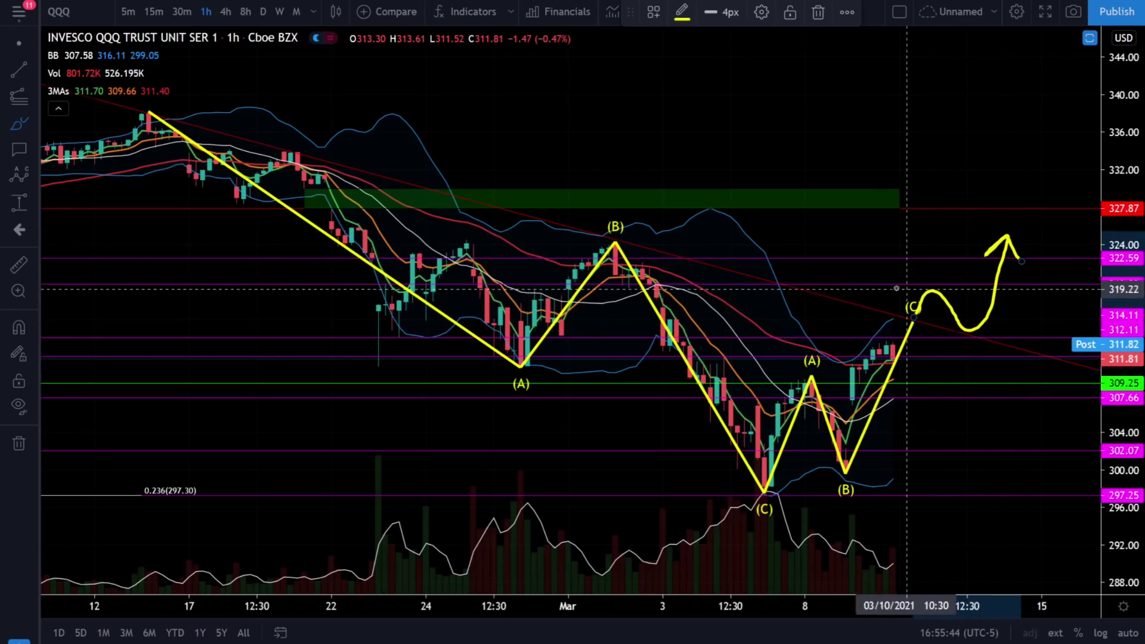
{"action": "left_click_drag", "start_coordinate": [889, 287], "coordinate": [1041, 286]}
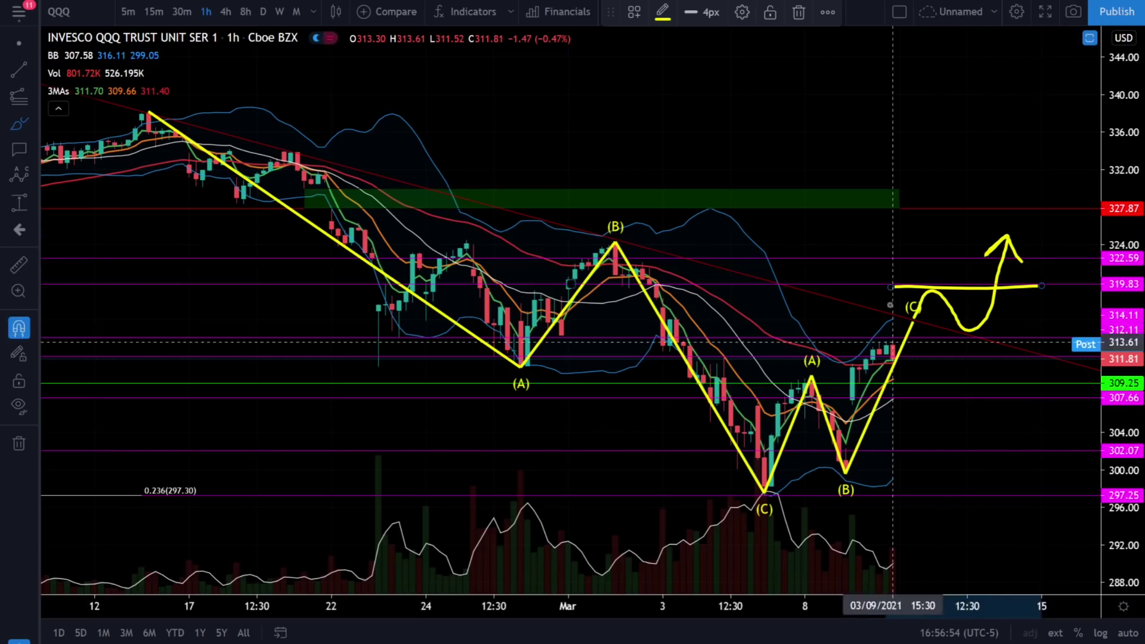
Undo the yellow scenario strokes, leaving only the two Elliott waves.
{"action": "key", "text": "ctrl"}
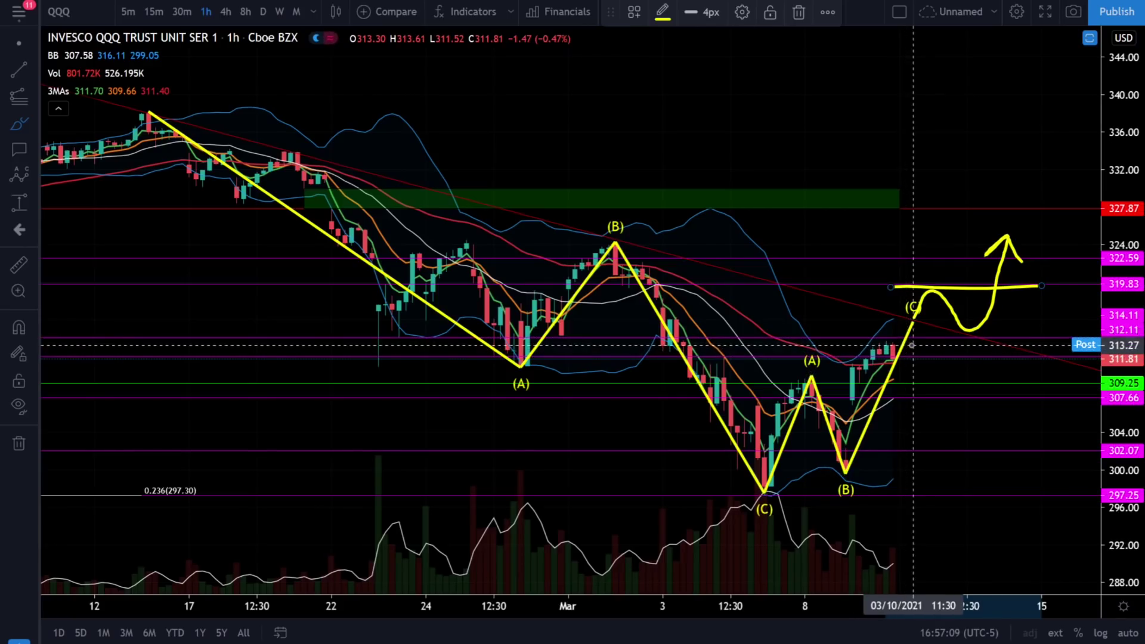
{"action": "key", "text": "ctrl+z"}
{"action": "key", "text": "ctrl+z"}
{"action": "key", "text": "ctrl+z"}
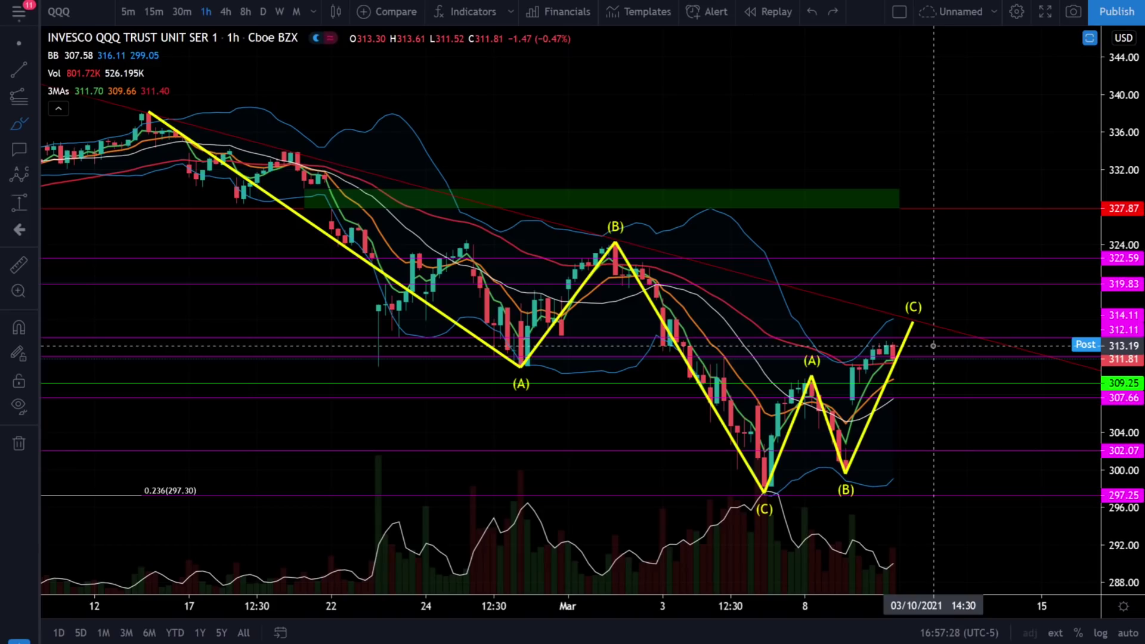
Move the second wave's (C) onto the latest candle and brush a sideways-then-falling path toward 304.
{"action": "key", "text": "Escape"}
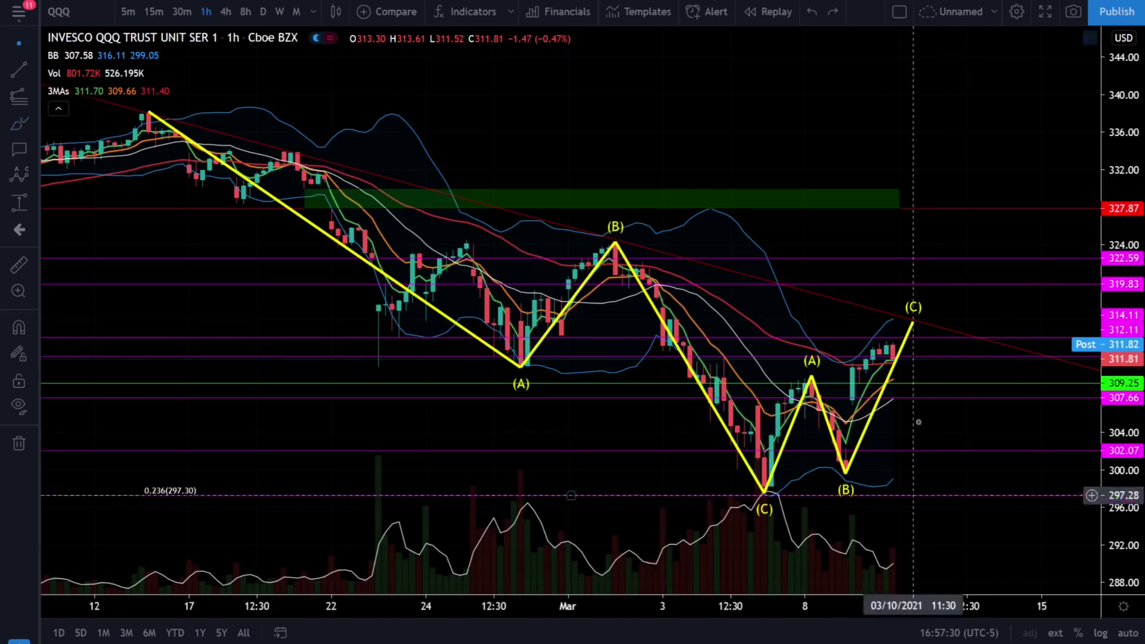
{"action": "left_click_drag", "start_coordinate": [912, 326], "coordinate": [887, 343]}
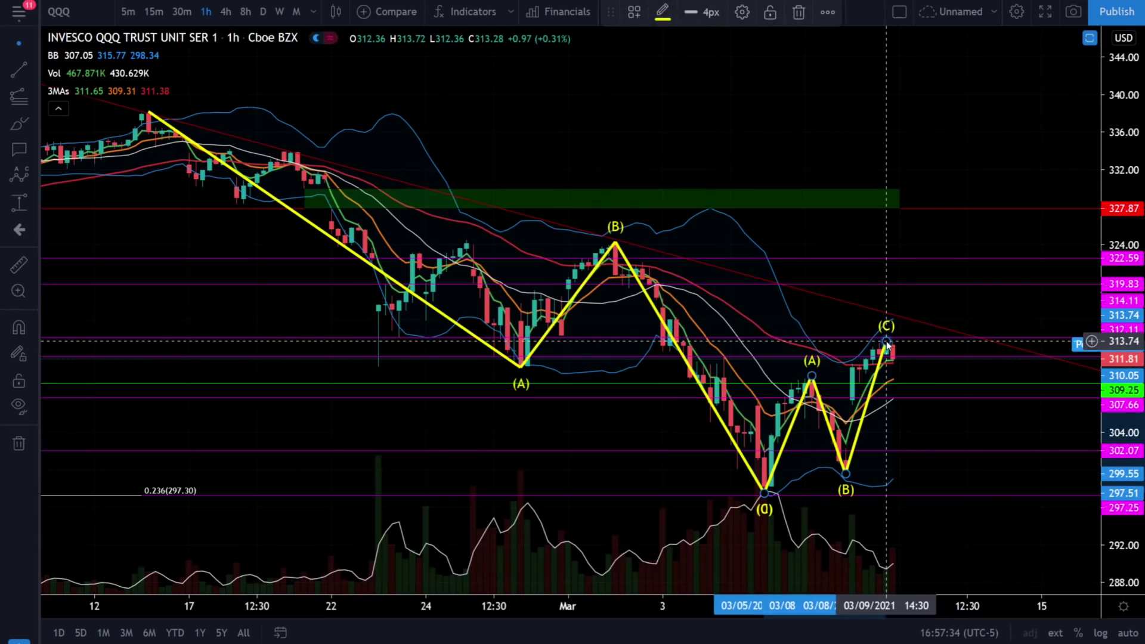
{"action": "key", "text": "Escape"}
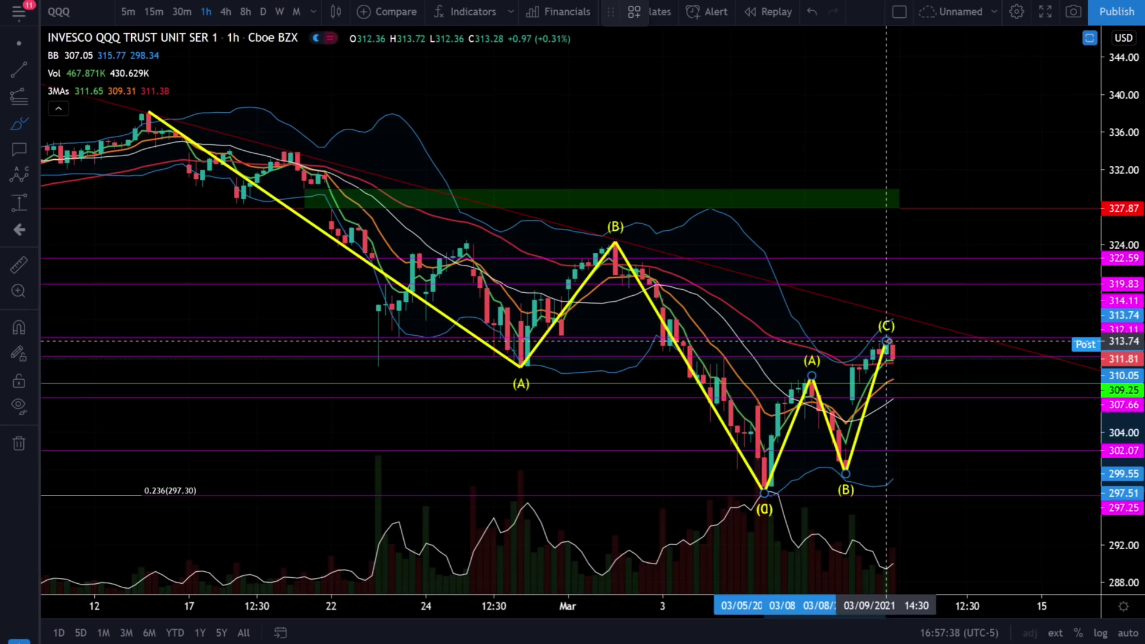
{"action": "mouse_move", "coordinate": [887, 341]}
{"action": "left_mouse_down"}
{"action": "mouse_move", "coordinate": [927, 338]}
{"action": "mouse_move", "coordinate": [948, 372]}
{"action": "mouse_move", "coordinate": [978, 371]}
{"action": "mouse_move", "coordinate": [1007, 348]}
{"action": "mouse_move", "coordinate": [1056, 430]}
{"action": "left_mouse_up"}
Brush a downward arrowhead with a 309.25 level and a volume mark, then anchor a wave at the (B) peak.
{"action": "left_click_drag", "start_coordinate": [925, 379], "coordinate": [1062, 382]}
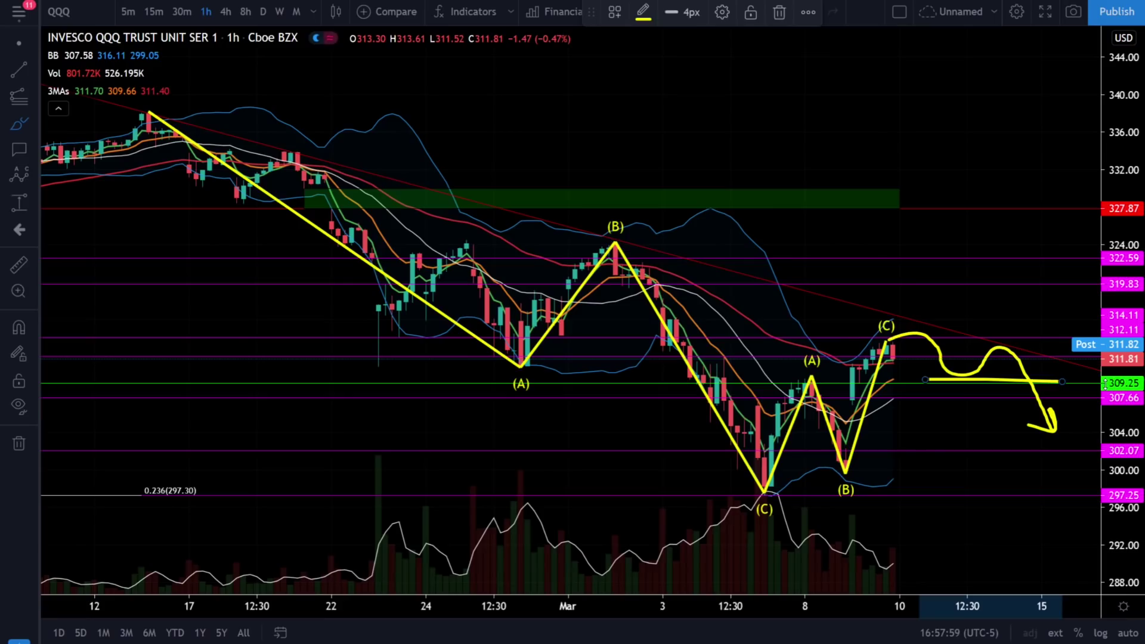
{"action": "mouse_move", "coordinate": [904, 551]}
{"action": "left_mouse_down"}
{"action": "mouse_move", "coordinate": [965, 548]}
{"action": "mouse_move", "coordinate": [981, 524]}
{"action": "mouse_move", "coordinate": [973, 494]}
{"action": "mouse_move", "coordinate": [999, 511]}
{"action": "left_mouse_up"}
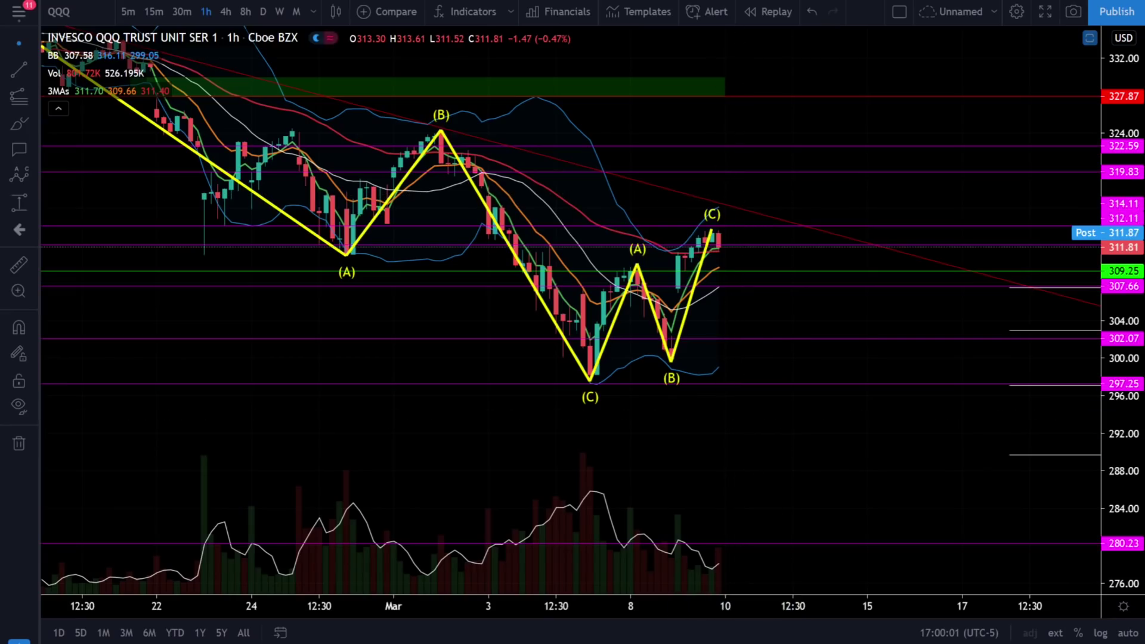
{"action": "left_click", "coordinate": [19, 173]}
{"action": "left_click", "coordinate": [440, 130]}
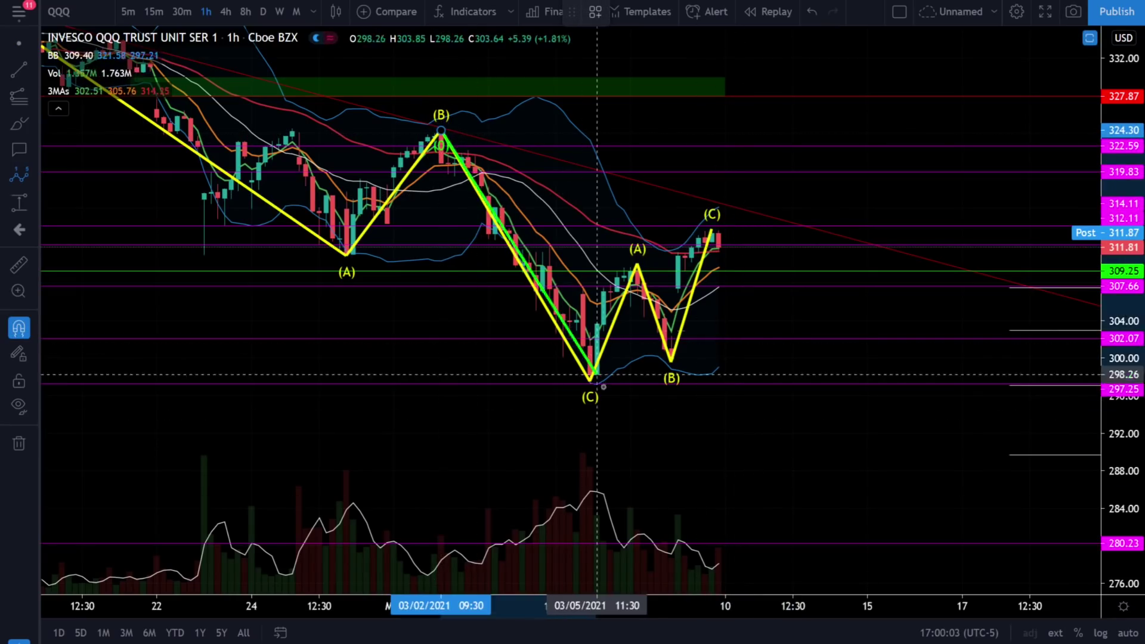
Complete a green (1)–(5) projection through points near 285 and 296 to 280.35, then delete it.
{"action": "left_click", "coordinate": [596, 375]}
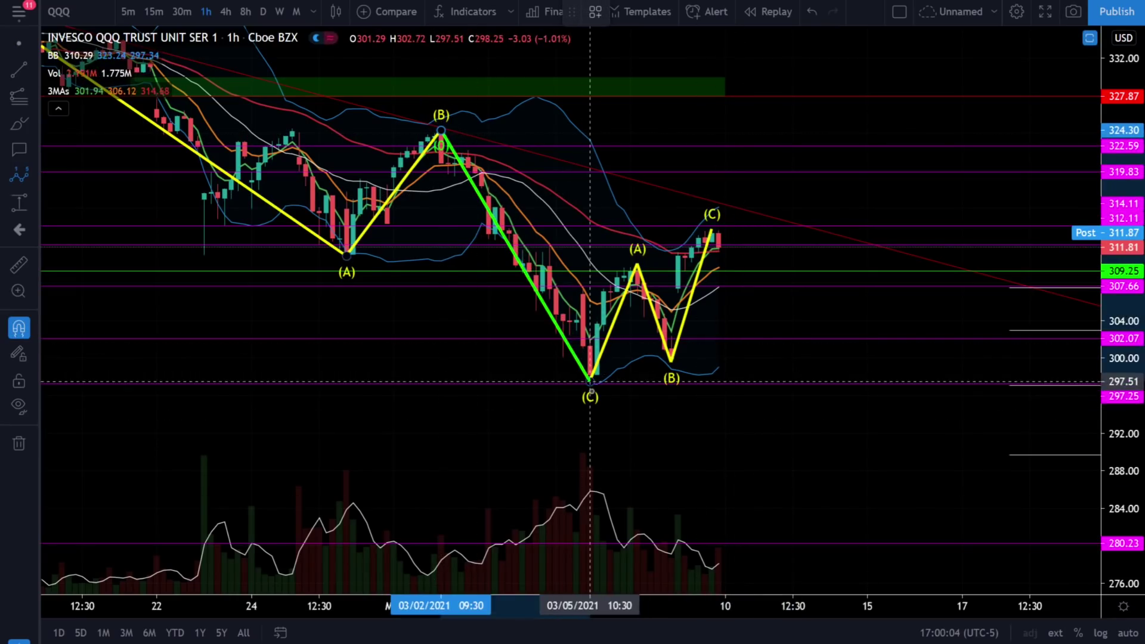
{"action": "left_click", "coordinate": [712, 230]}
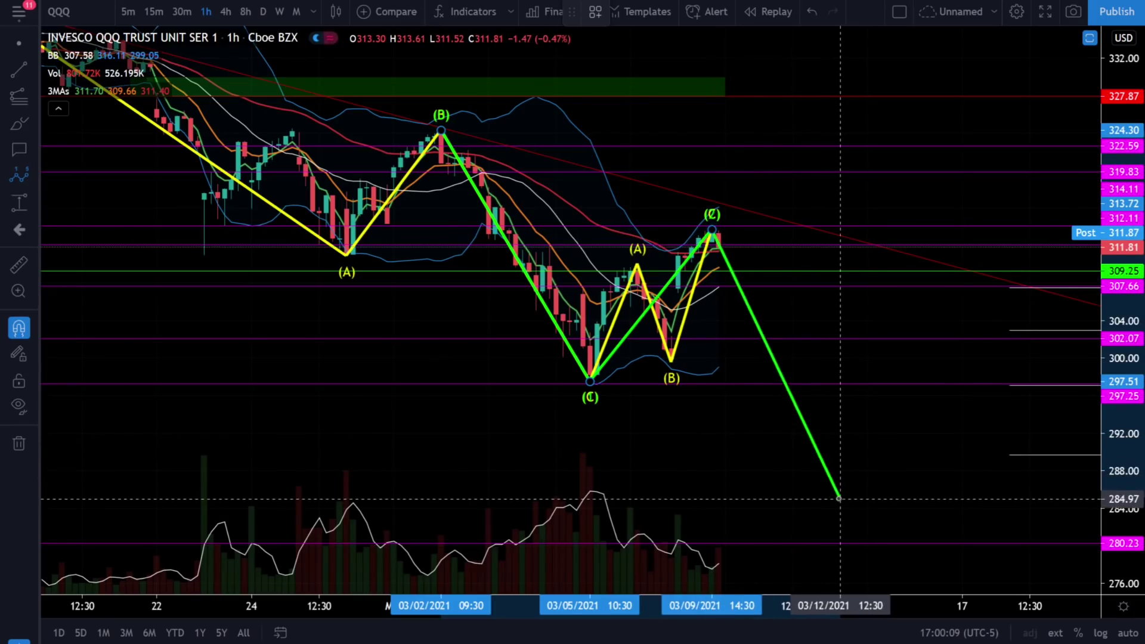
{"action": "left_click", "coordinate": [840, 497]}
{"action": "left_click", "coordinate": [901, 397]}
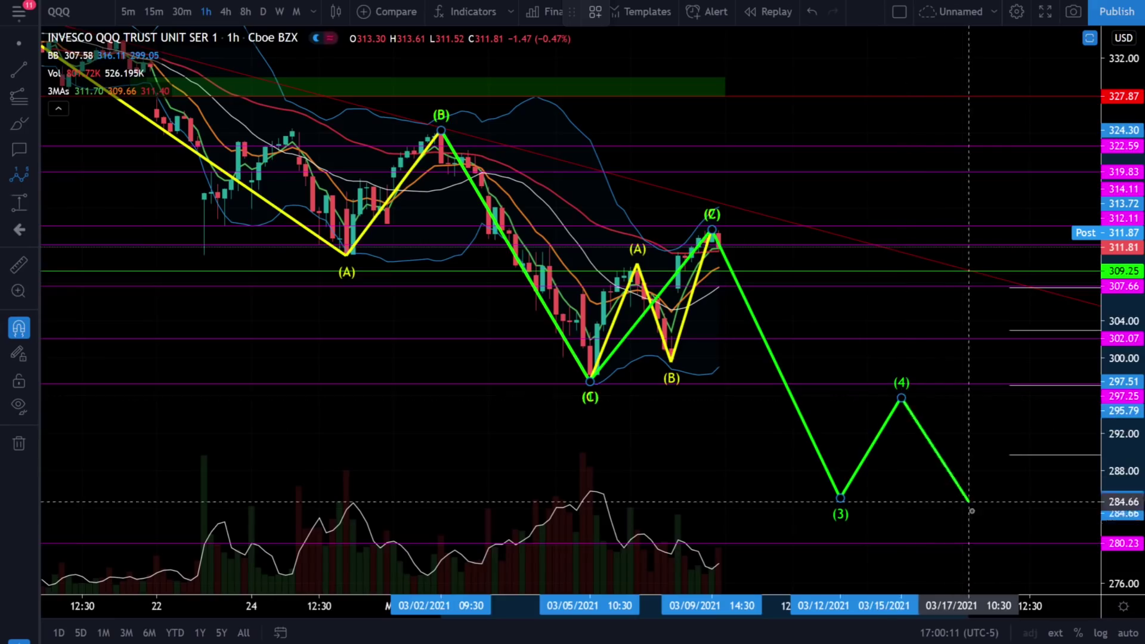
{"action": "left_click", "coordinate": [989, 542]}
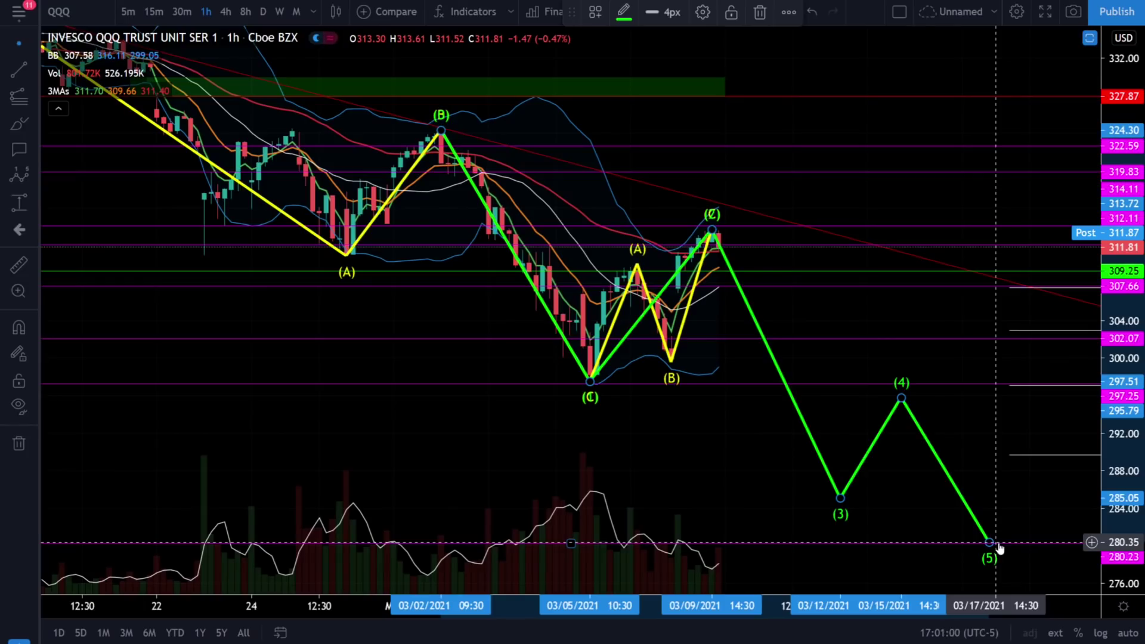
{"action": "key", "text": "Delete"}
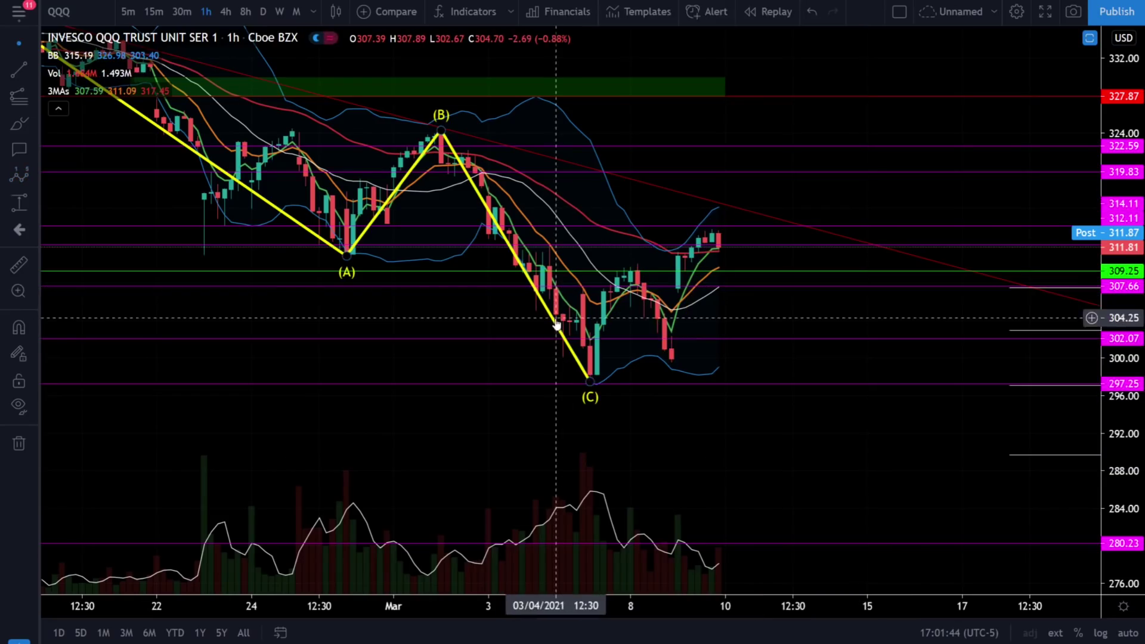
Clear the yellow ABC wave, place a horizontal line, and switch to the freehand brush.
{"action": "key", "text": "Escape"}
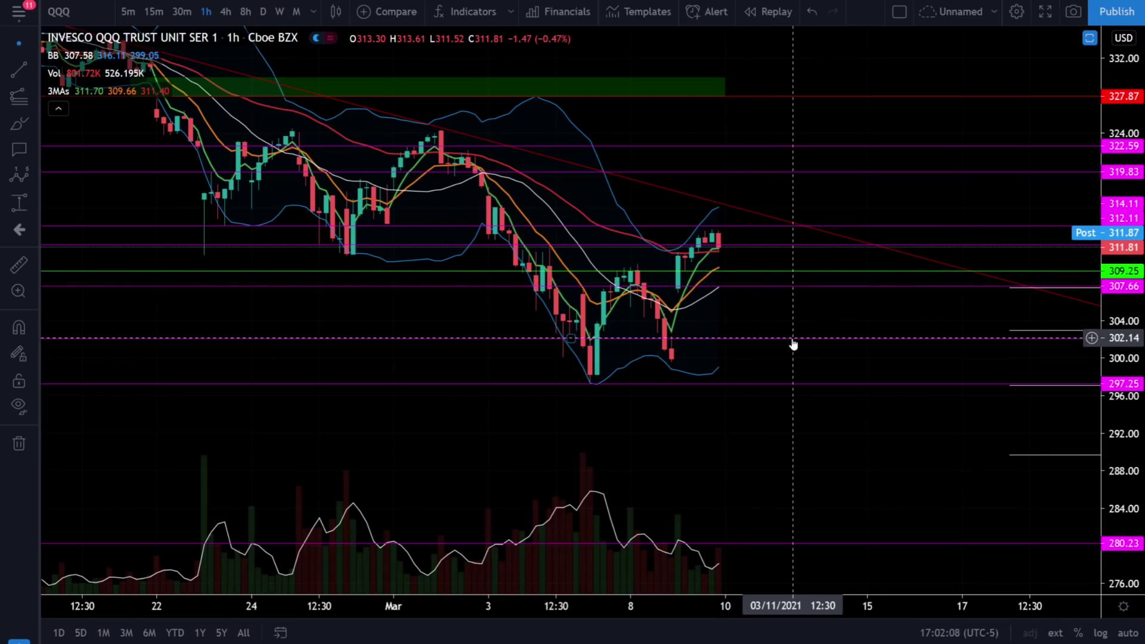
{"action": "key", "text": "alt+h"}
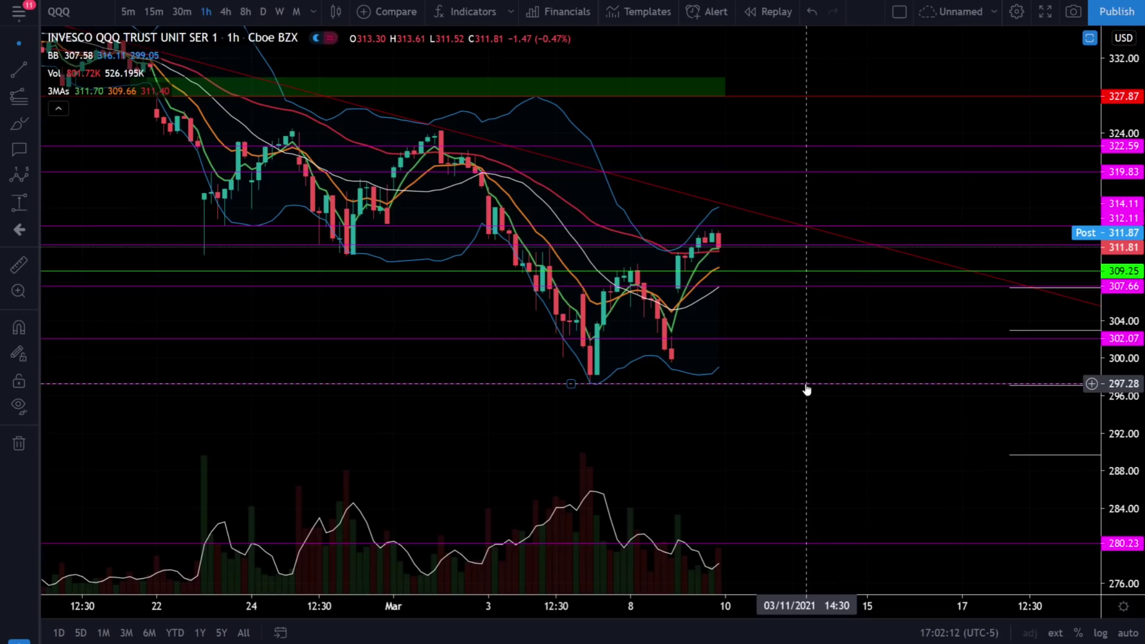
{"action": "left_click", "coordinate": [806, 385]}
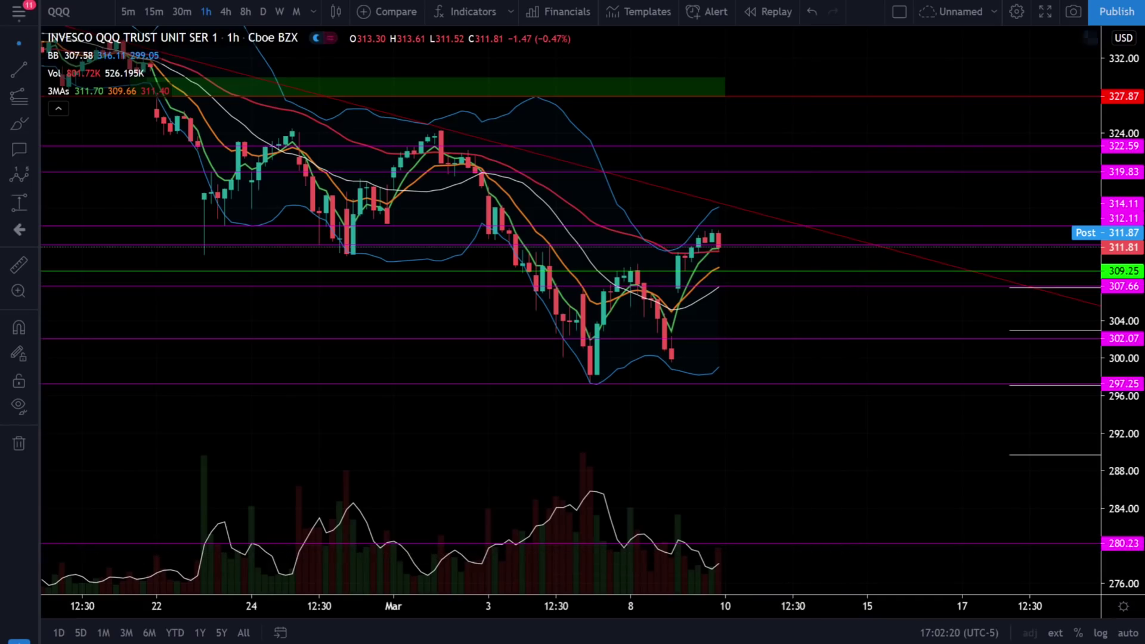
{"action": "key", "text": "alt+shift+b"}
Brush yellow rising scenario strokes from the last QQQ candle, redrawing them and adding an arrowhead.
{"action": "mouse_move", "coordinate": [724, 245]}
{"action": "left_mouse_down"}
{"action": "mouse_move", "coordinate": [733, 257]}
{"action": "mouse_move", "coordinate": [794, 172]}
{"action": "left_mouse_up"}
{"action": "mouse_move", "coordinate": [729, 262]}
{"action": "left_mouse_down"}
{"action": "mouse_move", "coordinate": [742, 289]}
{"action": "mouse_move", "coordinate": [834, 189]}
{"action": "left_mouse_up"}
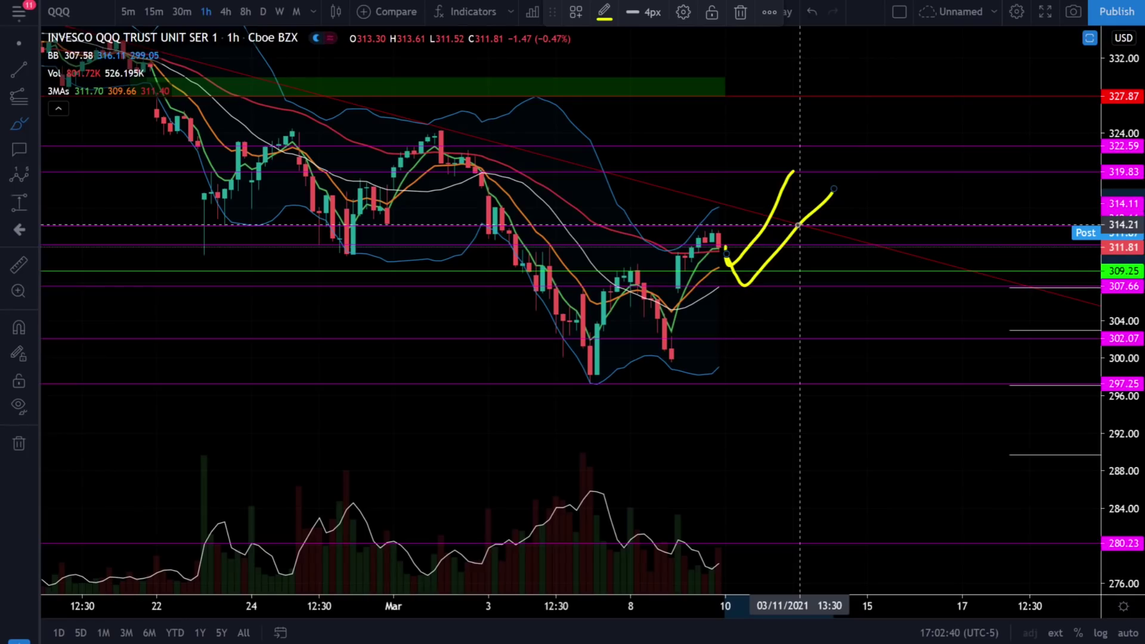
{"action": "key", "text": "Delete"}
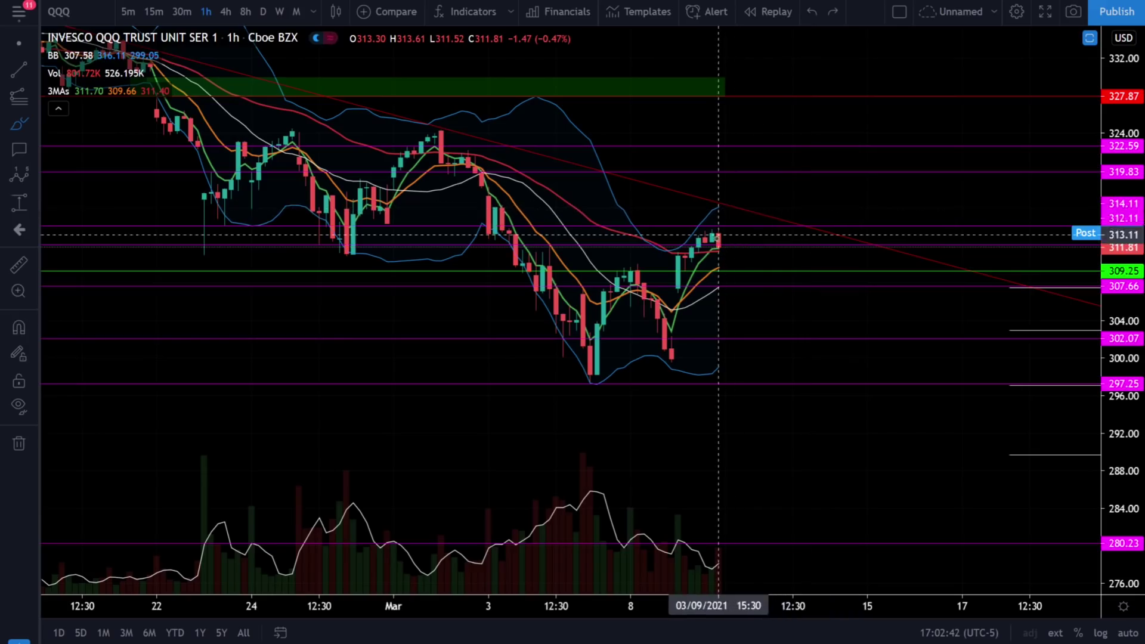
{"action": "mouse_move", "coordinate": [719, 239]}
{"action": "left_mouse_down"}
{"action": "mouse_move", "coordinate": [759, 182]}
{"action": "mouse_move", "coordinate": [778, 212]}
{"action": "mouse_move", "coordinate": [826, 117]}
{"action": "mouse_move", "coordinate": [841, 149]}
{"action": "left_mouse_up"}
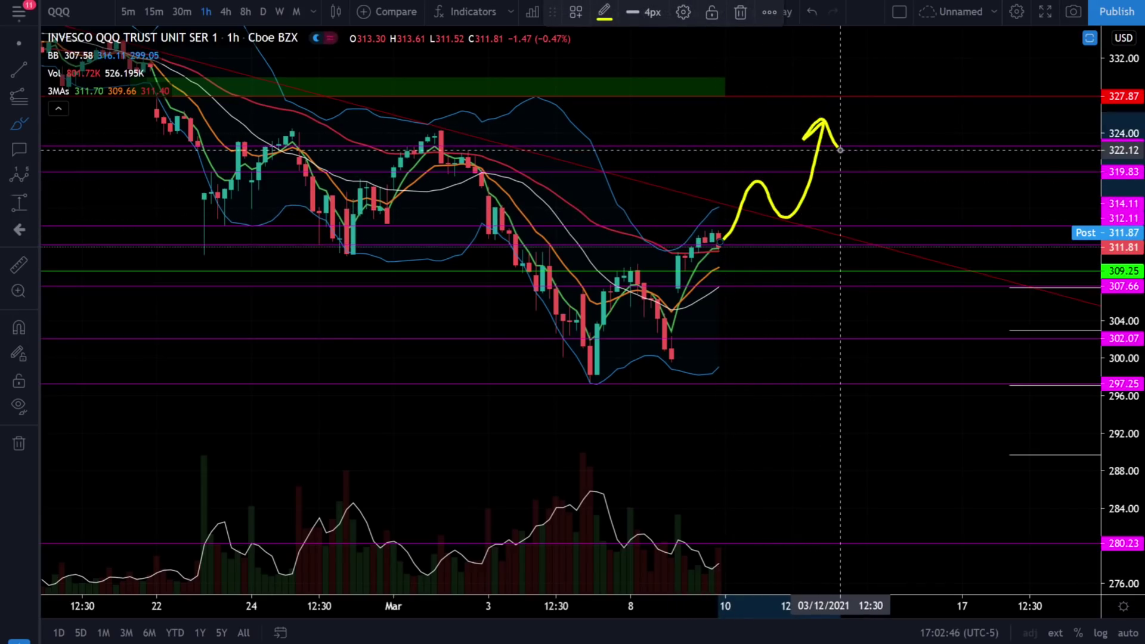
{"action": "key", "text": "ctrl+z"}
{"action": "mouse_move", "coordinate": [721, 239]}
{"action": "left_mouse_down"}
{"action": "mouse_move", "coordinate": [752, 192]}
{"action": "mouse_move", "coordinate": [767, 202]}
{"action": "mouse_move", "coordinate": [805, 288]}
{"action": "mouse_move", "coordinate": [833, 318]}
{"action": "mouse_move", "coordinate": [799, 318]}
{"action": "left_mouse_up"}
{"action": "mouse_move", "coordinate": [756, 173]}
{"action": "left_mouse_down"}
{"action": "mouse_move", "coordinate": [744, 206]}
{"action": "mouse_move", "coordinate": [754, 171]}
{"action": "left_mouse_up"}
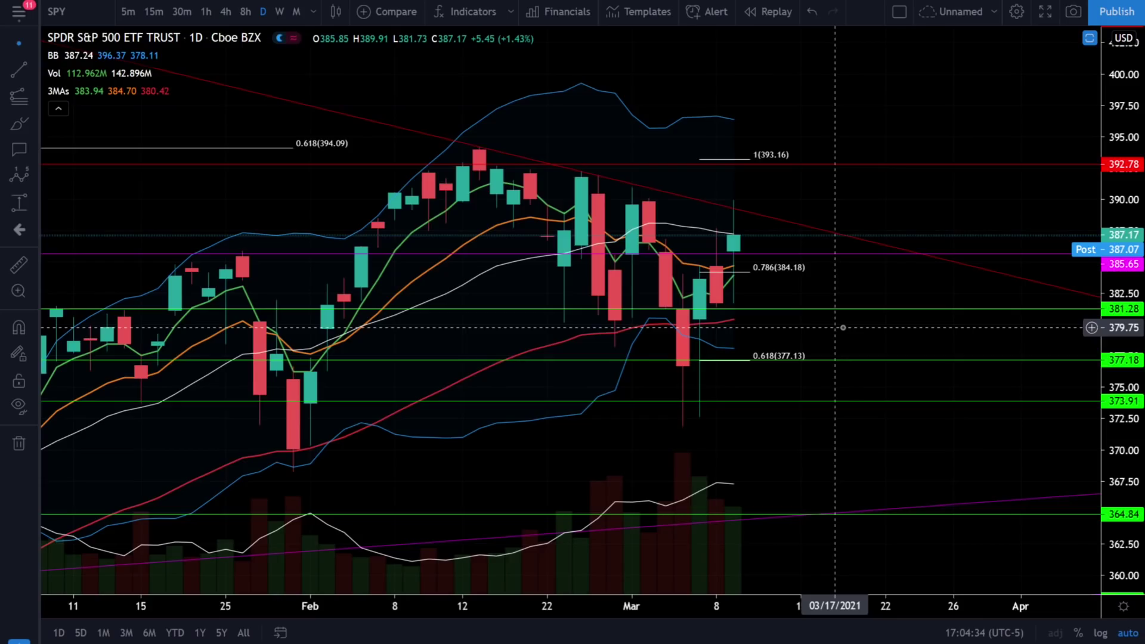
Switch the SPY chart to the 1h interval to show hourly candles.
{"action": "type", "text": "1h"}
{"action": "key", "text": "Return"}
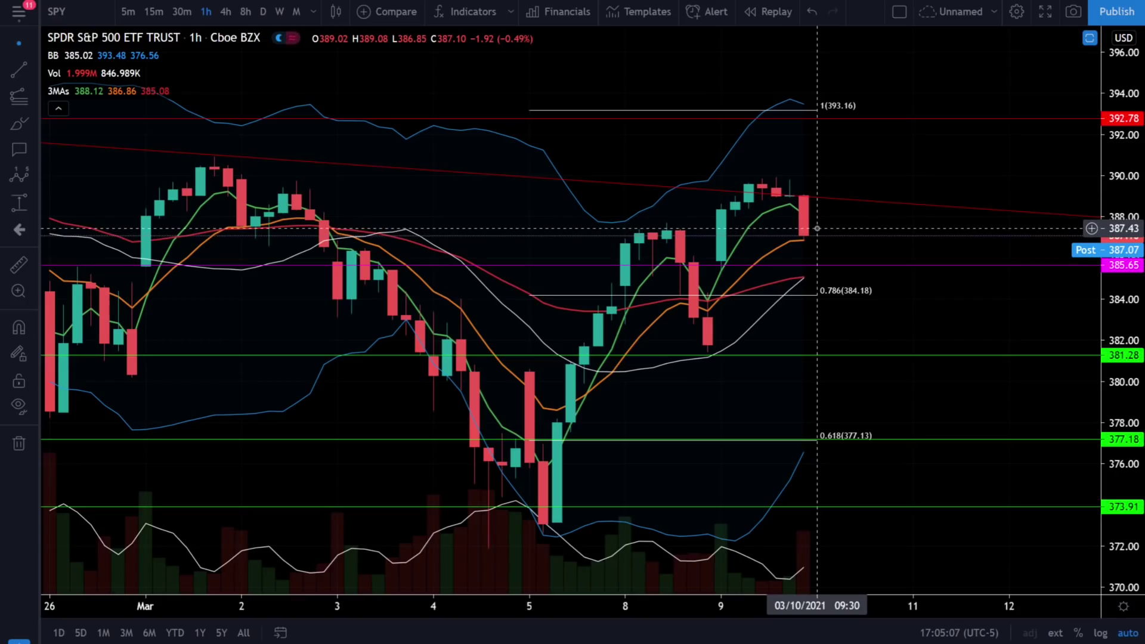
{"action": "mouse_move", "coordinate": [722, 261]}
{"action": "left_mouse_down"}
{"action": "mouse_move", "coordinate": [775, 182]}
{"action": "mouse_move", "coordinate": [816, 230]}
{"action": "mouse_move", "coordinate": [858, 174]}
{"action": "mouse_move", "coordinate": [906, 203]}
{"action": "mouse_move", "coordinate": [940, 179]}
{"action": "mouse_move", "coordinate": [933, 140]}
{"action": "mouse_move", "coordinate": [966, 118]}
{"action": "mouse_move", "coordinate": [968, 158]}
{"action": "left_mouse_up"}
{"action": "left_click_drag", "start_coordinate": [821, 167], "coordinate": [995, 167]}
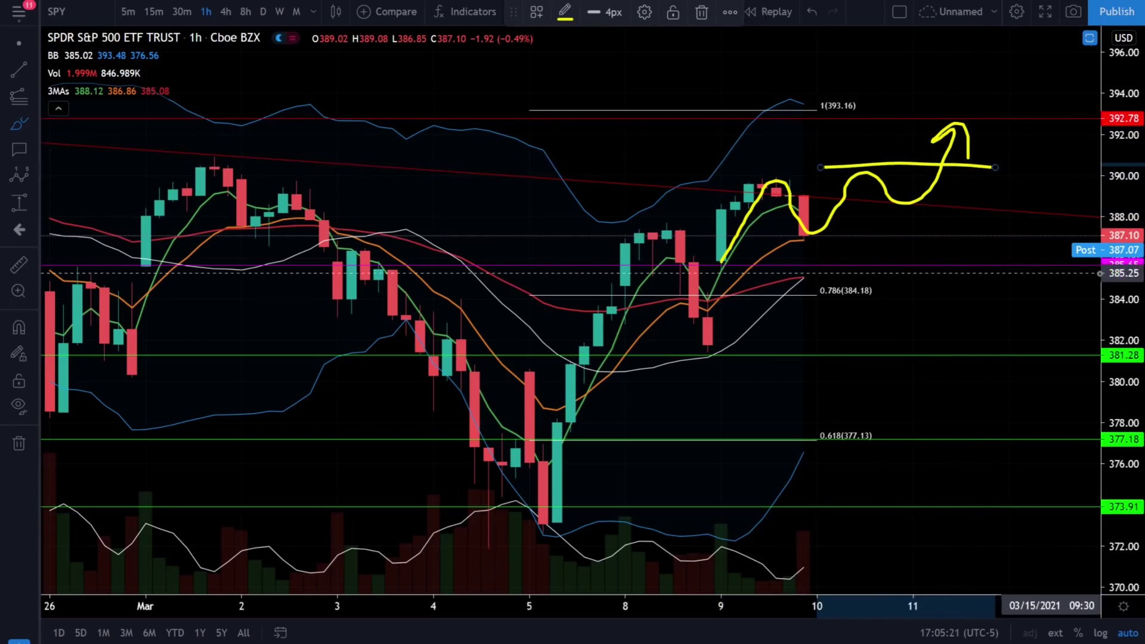
{"action": "mouse_move", "coordinate": [1047, 205]}
{"action": "left_mouse_down"}
{"action": "mouse_move", "coordinate": [951, 191]}
{"action": "mouse_move", "coordinate": [957, 208]}
{"action": "mouse_move", "coordinate": [936, 189]}
{"action": "left_mouse_up"}
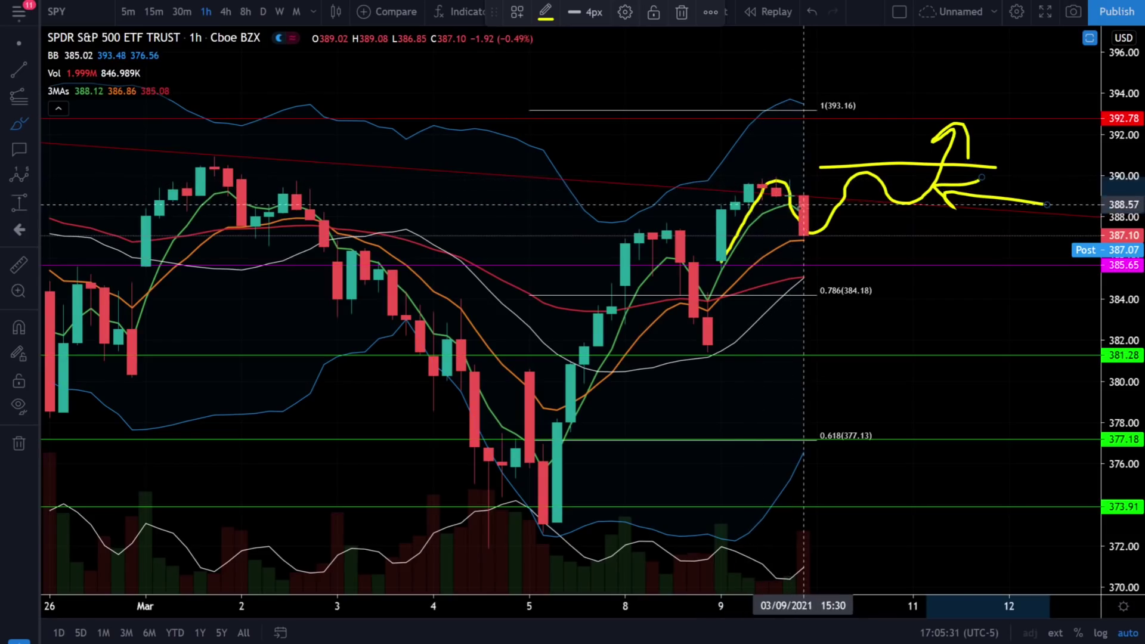
{"action": "mouse_move", "coordinate": [803, 205]}
{"action": "left_mouse_down"}
{"action": "mouse_move", "coordinate": [953, 412]}
{"action": "mouse_move", "coordinate": [913, 404]}
{"action": "left_mouse_up"}
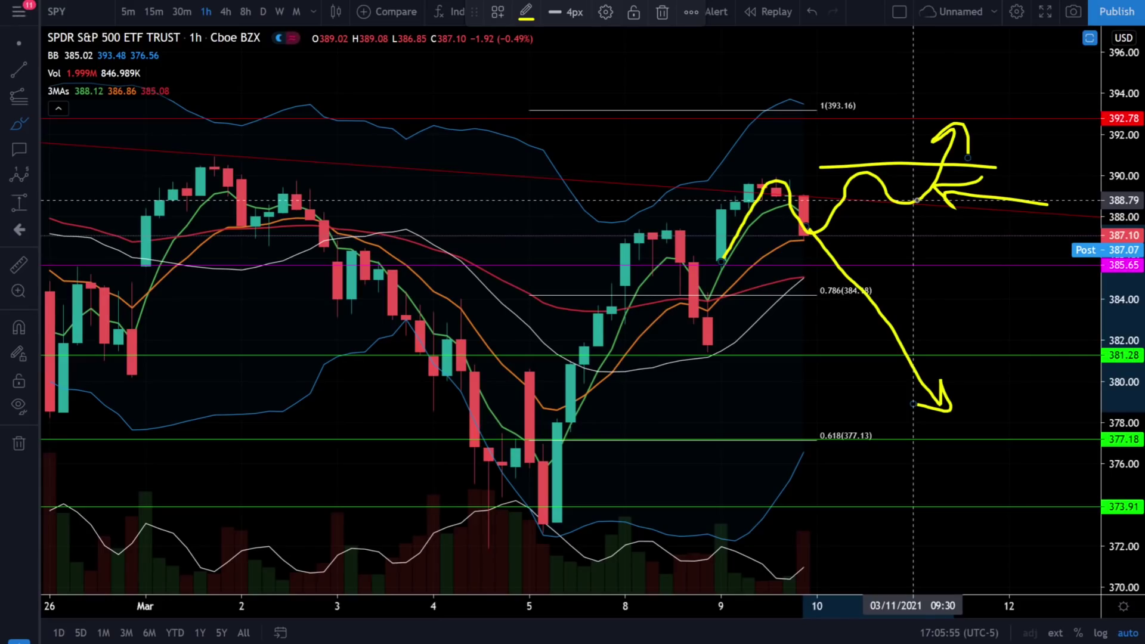
{"action": "mouse_move", "coordinate": [1023, 115]}
{"action": "left_mouse_down"}
{"action": "mouse_move", "coordinate": [894, 91]}
{"action": "mouse_move", "coordinate": [883, 234]}
{"action": "mouse_move", "coordinate": [995, 108]}
{"action": "left_mouse_up"}
{"action": "mouse_move", "coordinate": [815, 179]}
{"action": "left_mouse_down"}
{"action": "mouse_move", "coordinate": [734, 197]}
{"action": "mouse_move", "coordinate": [912, 279]}
{"action": "mouse_move", "coordinate": [815, 179]}
{"action": "left_mouse_up"}
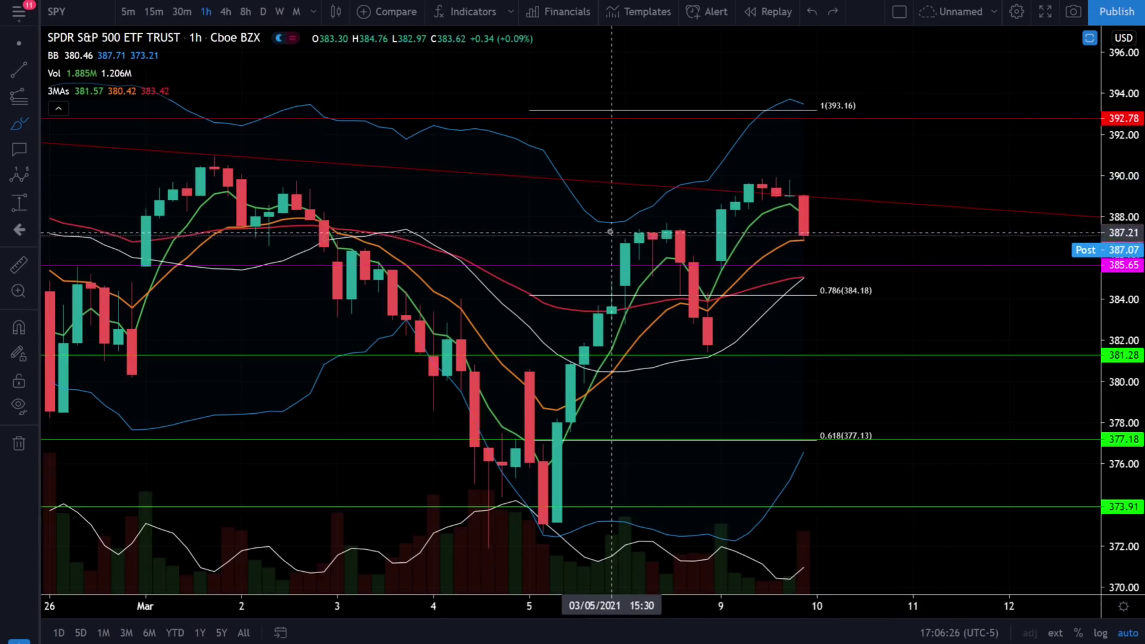
Brush a yellow horizontal support line at about 387.10 and loop around the latest volume bars.
{"action": "left_click_drag", "start_coordinate": [604, 231], "coordinate": [912, 231]}
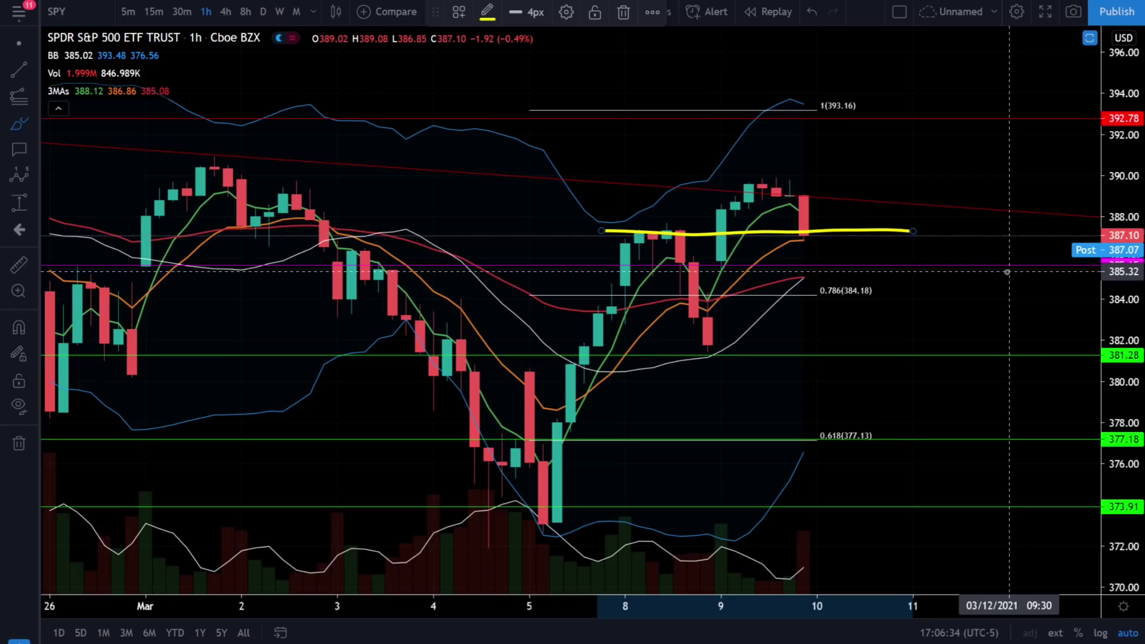
{"action": "mouse_move", "coordinate": [817, 522]}
{"action": "left_mouse_down"}
{"action": "mouse_move", "coordinate": [778, 535]}
{"action": "mouse_move", "coordinate": [776, 578]}
{"action": "mouse_move", "coordinate": [831, 551]}
{"action": "mouse_move", "coordinate": [817, 523]}
{"action": "left_mouse_up"}
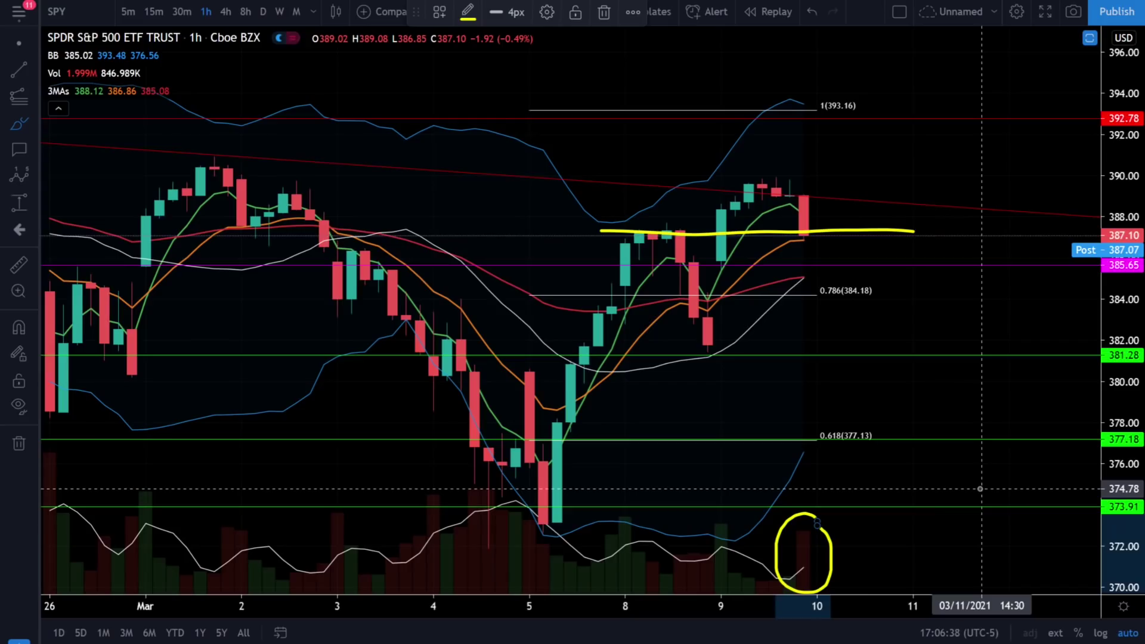